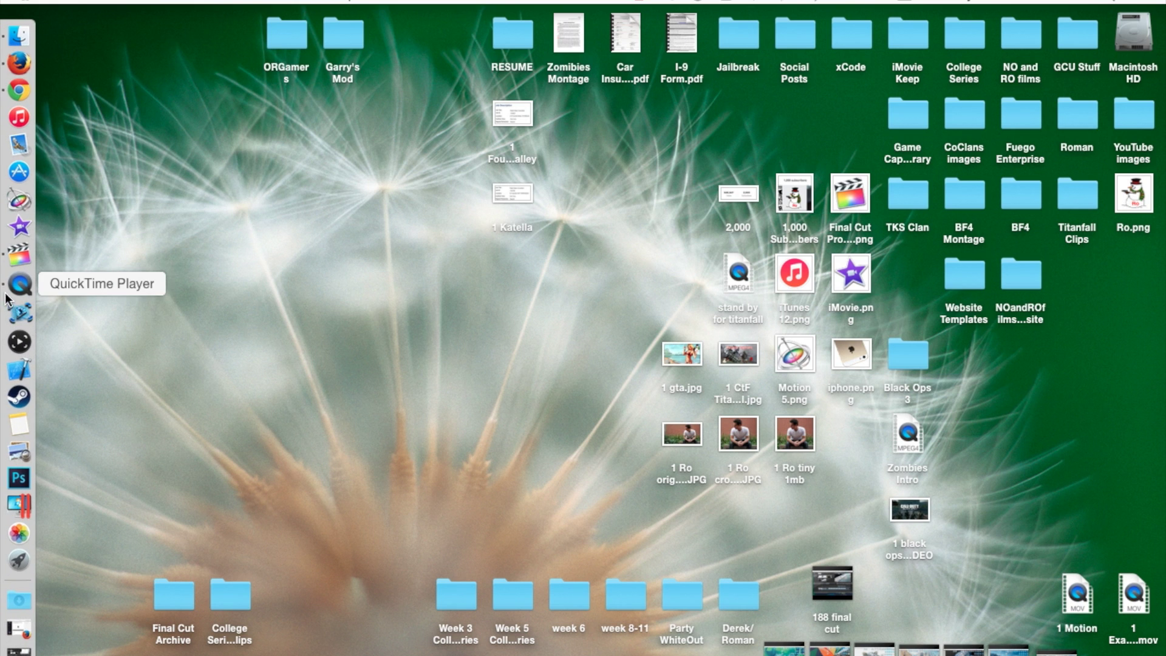
Step: Open the Final Cut Pro 10.2 Tutorial project in the editor and select the Hand tool
{"action": "left_click", "coordinate": [20, 269]}
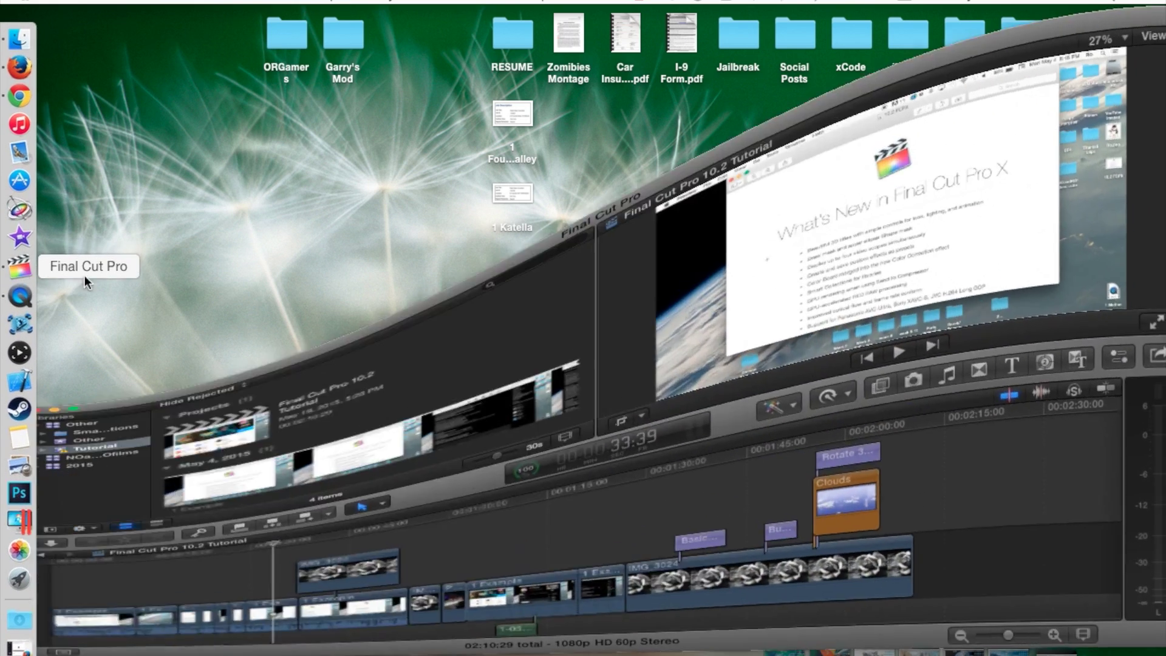
{"action": "left_click", "coordinate": [366, 356]}
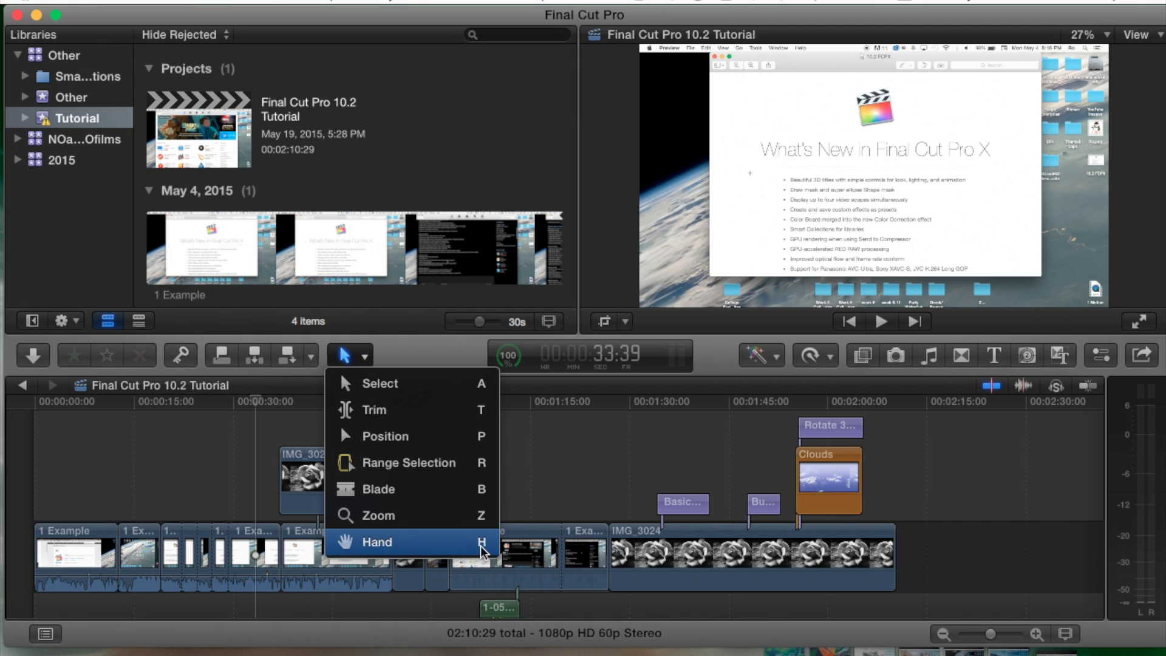
{"action": "left_click", "coordinate": [437, 364]}
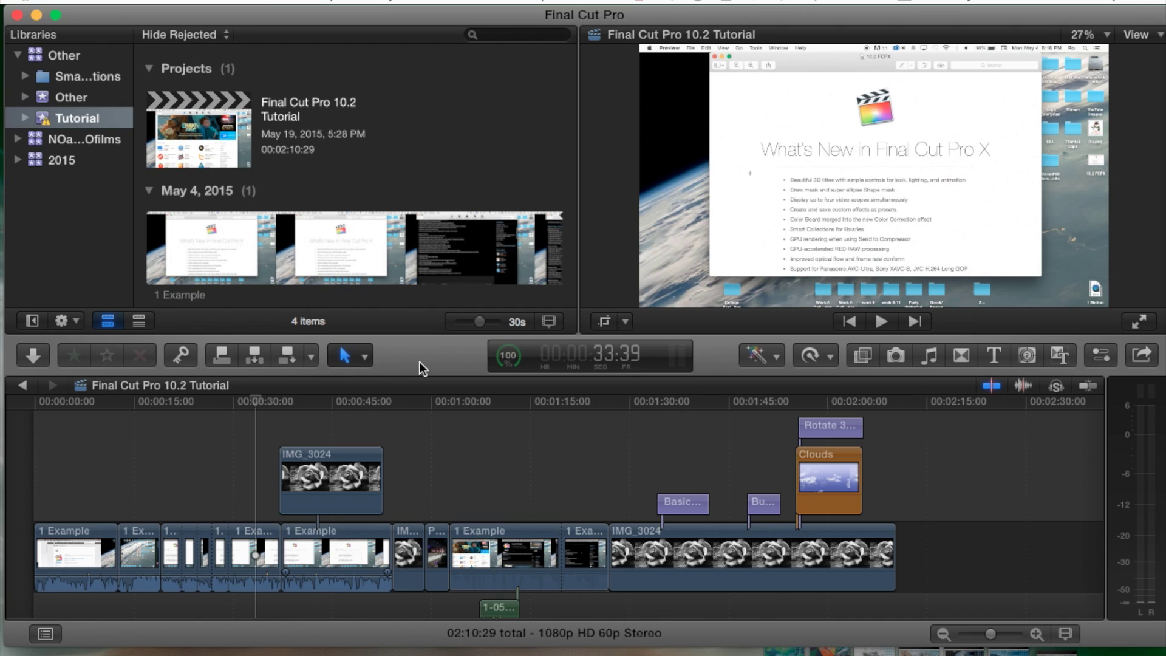
{"action": "key", "text": "h"}
{"action": "left_click", "coordinate": [361, 357]}
Step: Drag the timeline left, right, up and down with the Hand tool to reveal the green audio clip
{"action": "left_click", "coordinate": [455, 360]}
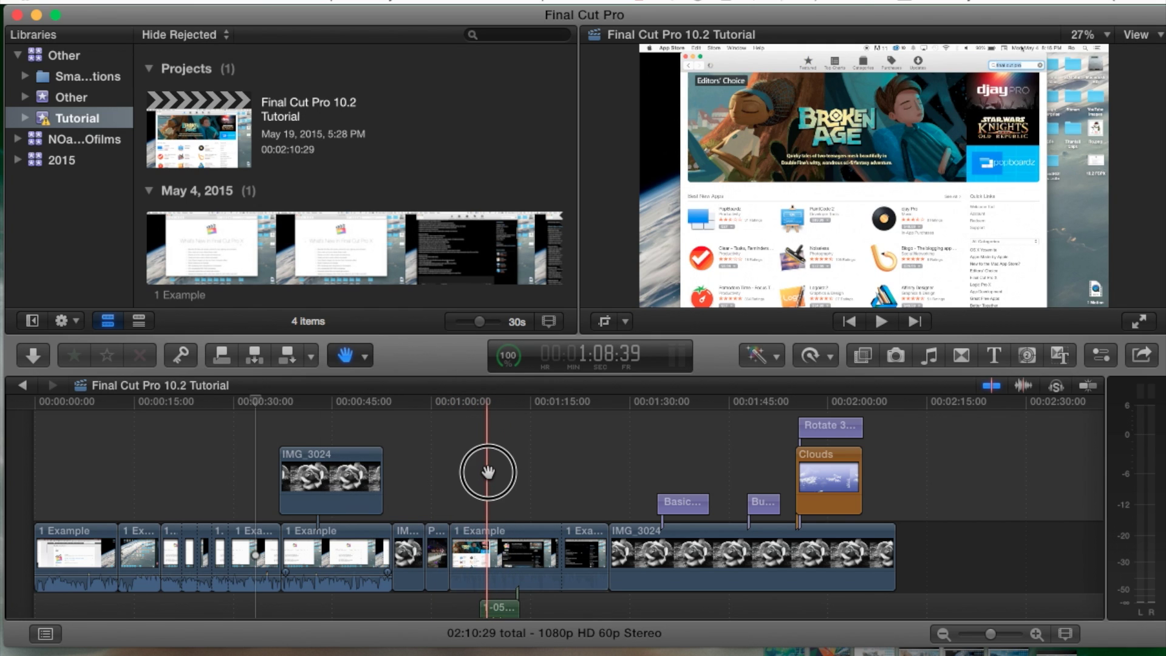
{"action": "left_click_drag", "start_coordinate": [489, 471], "coordinate": [407, 492]}
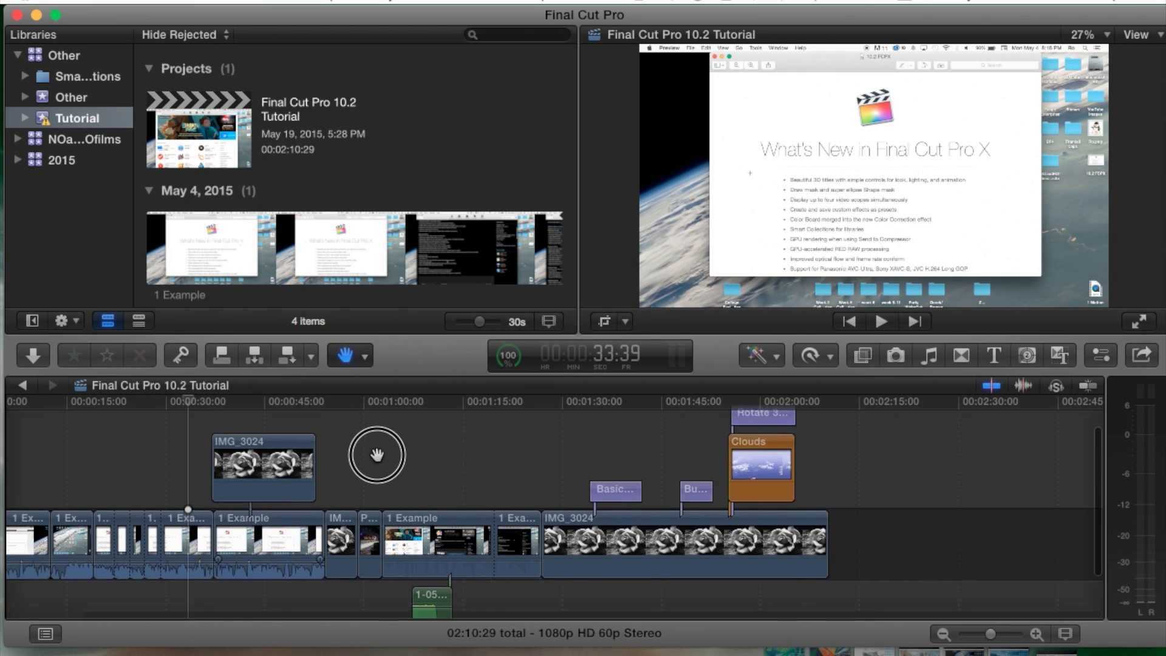
{"action": "left_click_drag", "start_coordinate": [407, 493], "coordinate": [455, 534]}
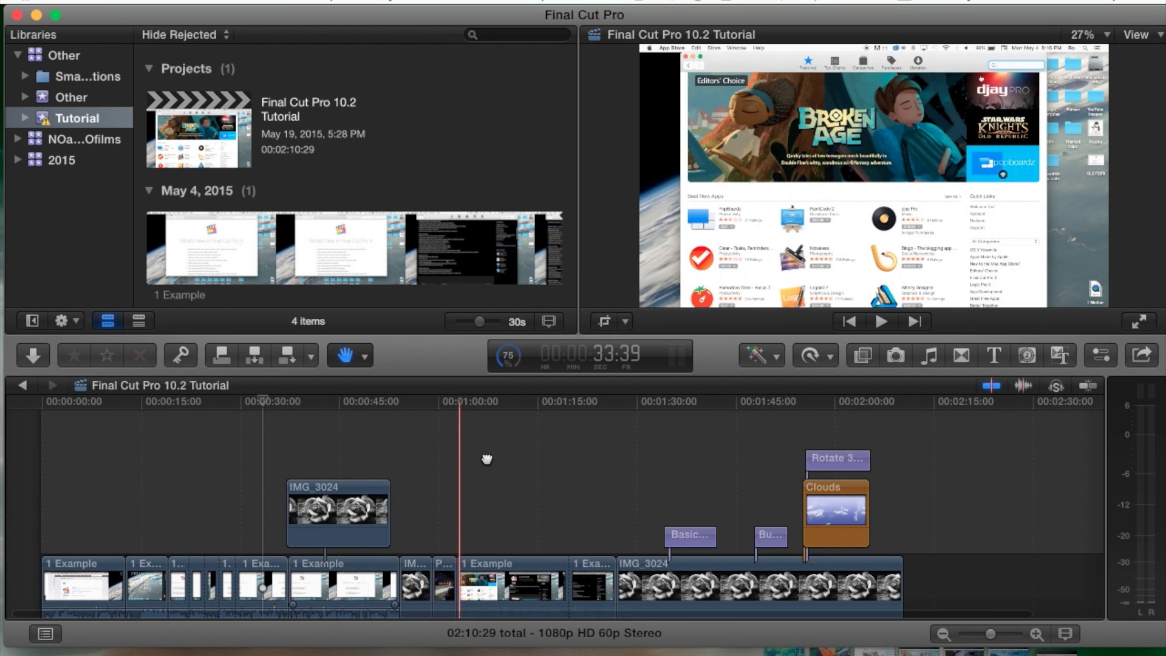
{"action": "left_click_drag", "start_coordinate": [487, 461], "coordinate": [521, 434]}
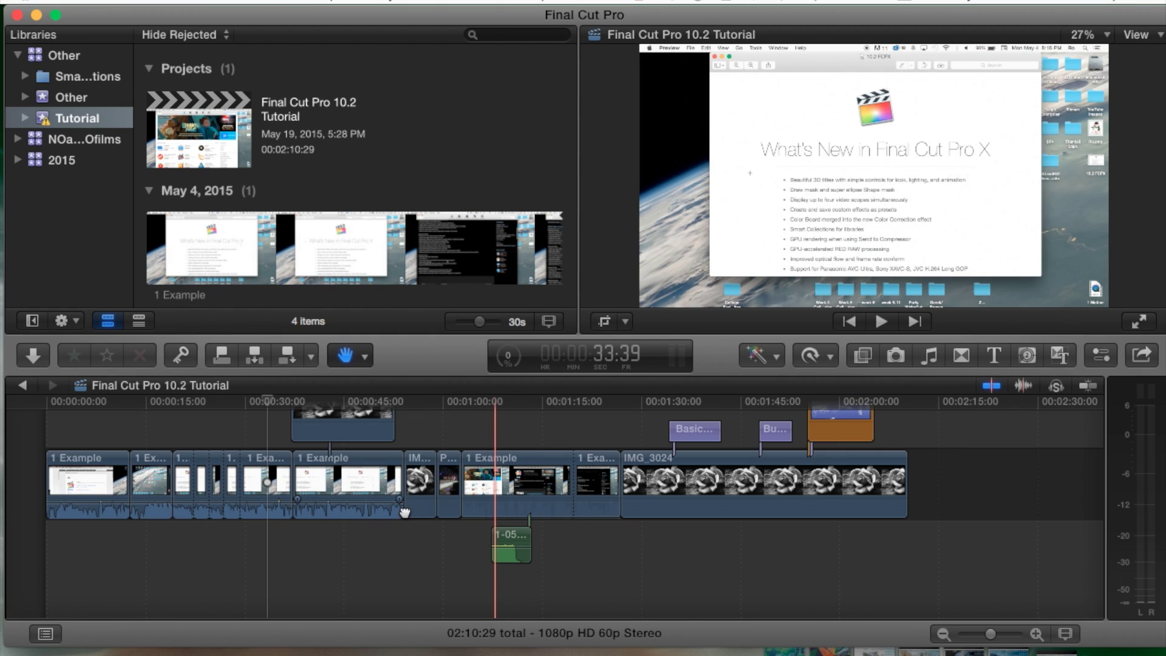
{"action": "left_click_drag", "start_coordinate": [623, 489], "coordinate": [545, 566]}
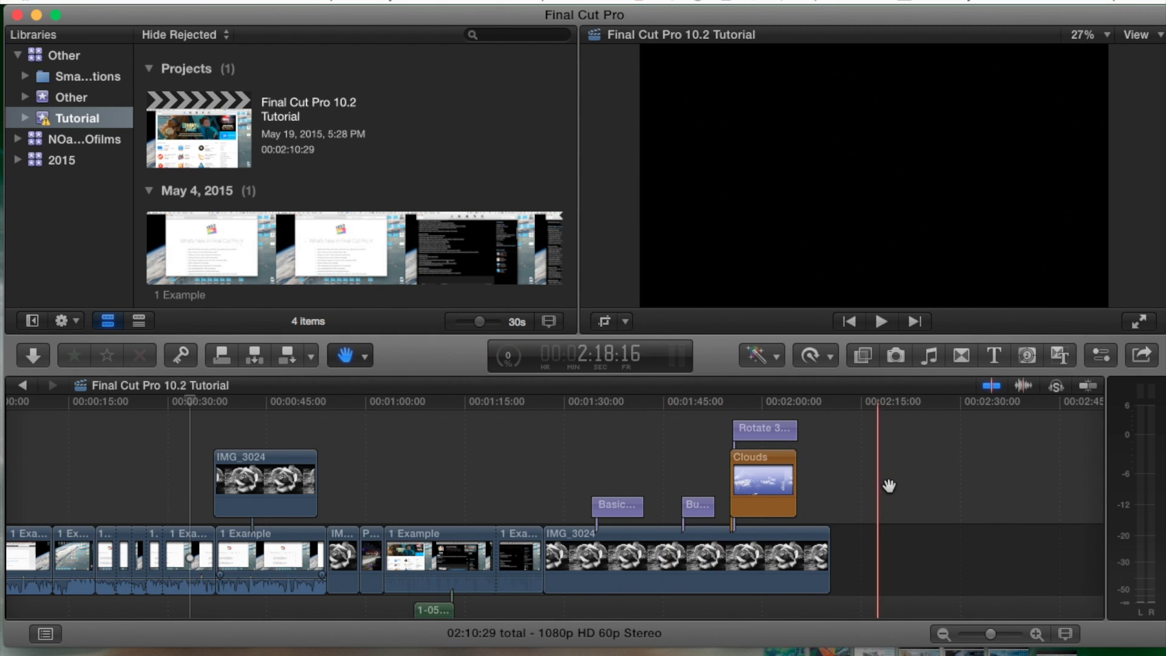
{"action": "mouse_move", "coordinate": [470, 487]}
{"action": "left_mouse_down"}
{"action": "mouse_move", "coordinate": [721, 494]}
{"action": "mouse_move", "coordinate": [907, 434]}
{"action": "left_mouse_up"}
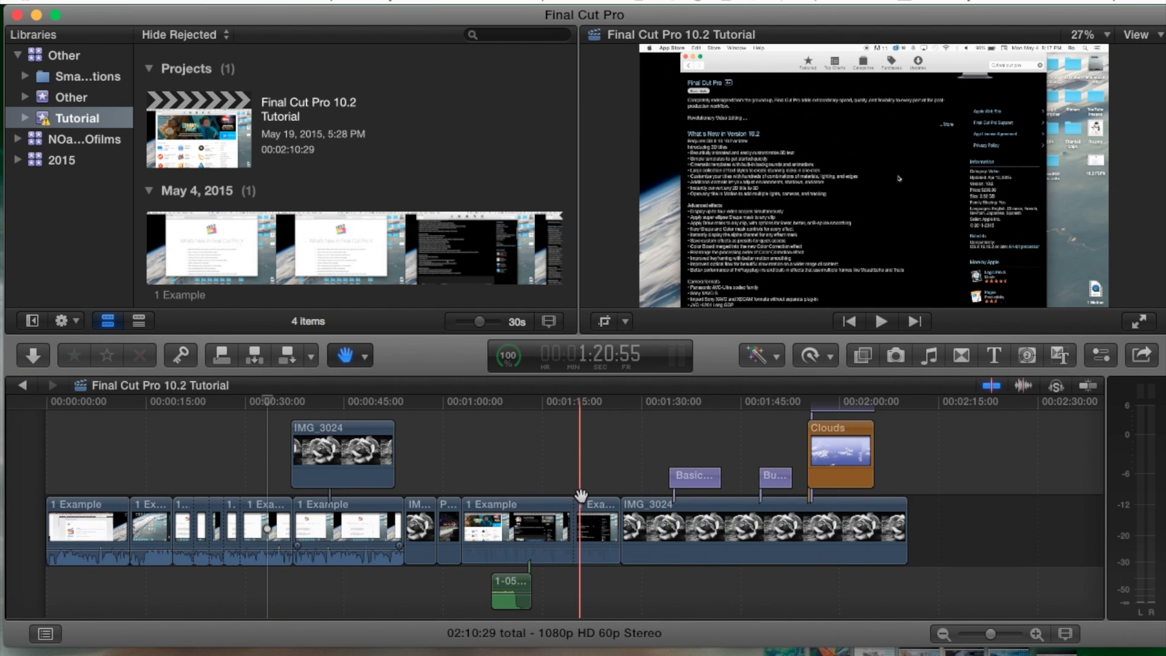
{"action": "scroll", "coordinate": [603, 481], "scroll_direction": "down", "scroll_amount": 1}
{"action": "scroll", "coordinate": [603, 482], "scroll_direction": "up", "scroll_amount": 1}
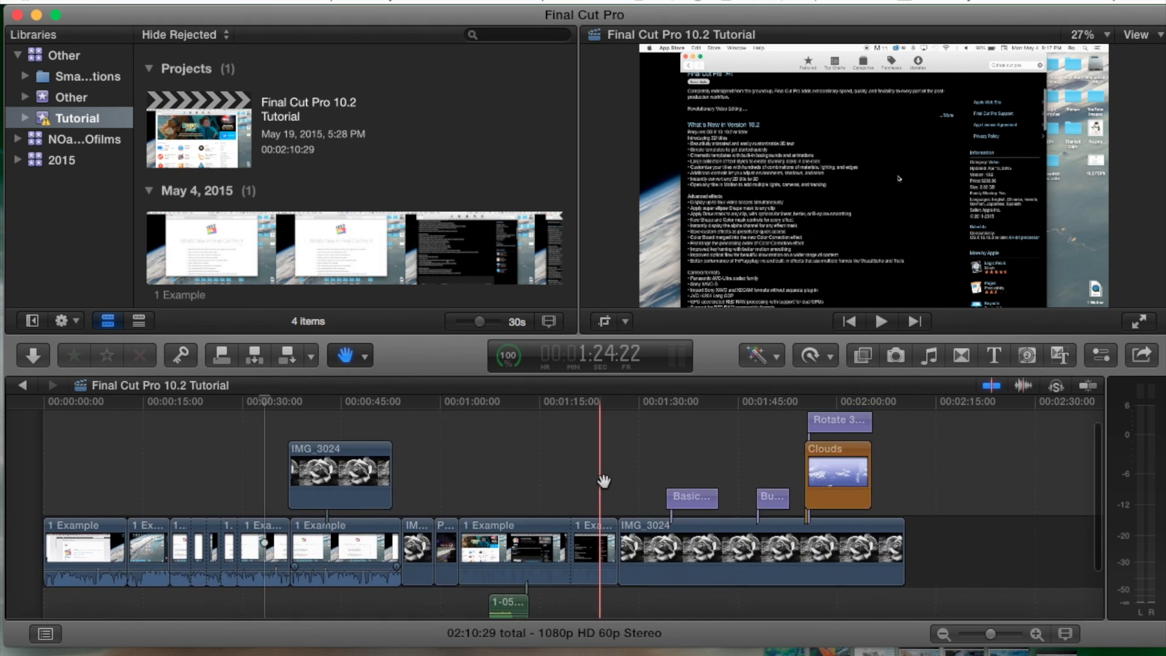
{"action": "scroll", "coordinate": [603, 481], "scroll_direction": "down", "scroll_amount": 2}
{"action": "scroll", "coordinate": [603, 481], "scroll_direction": "up", "scroll_amount": 3}
{"action": "scroll", "coordinate": [603, 481], "scroll_direction": "down", "scroll_amount": 3}
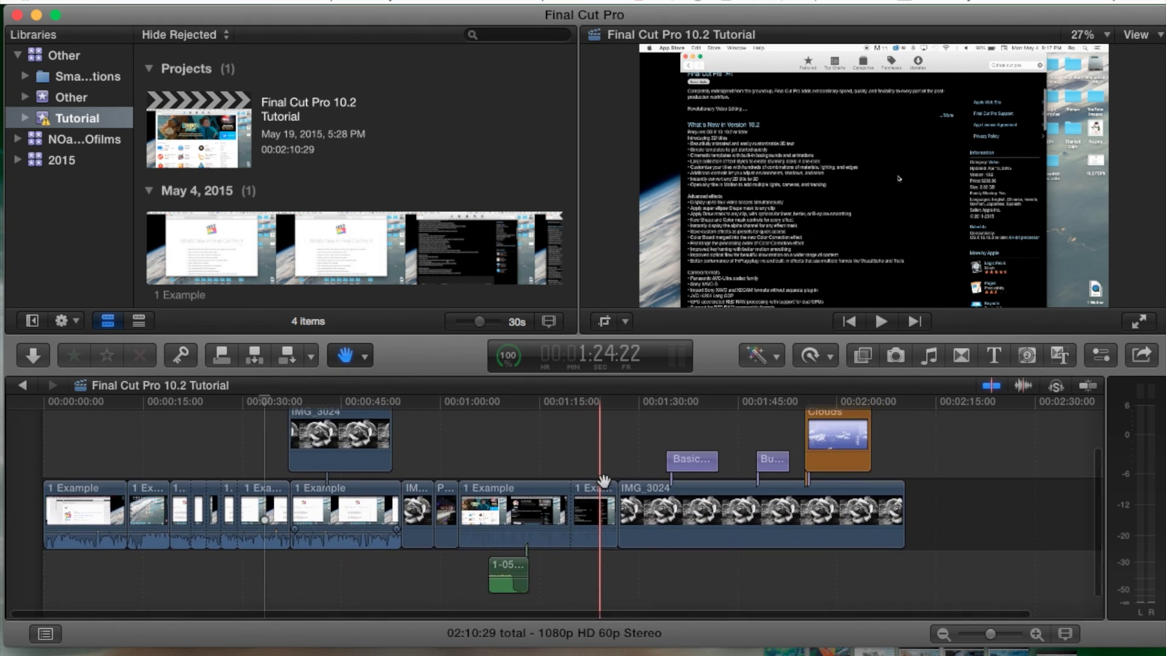
{"action": "scroll", "coordinate": [604, 481], "scroll_direction": "up", "scroll_amount": 1}
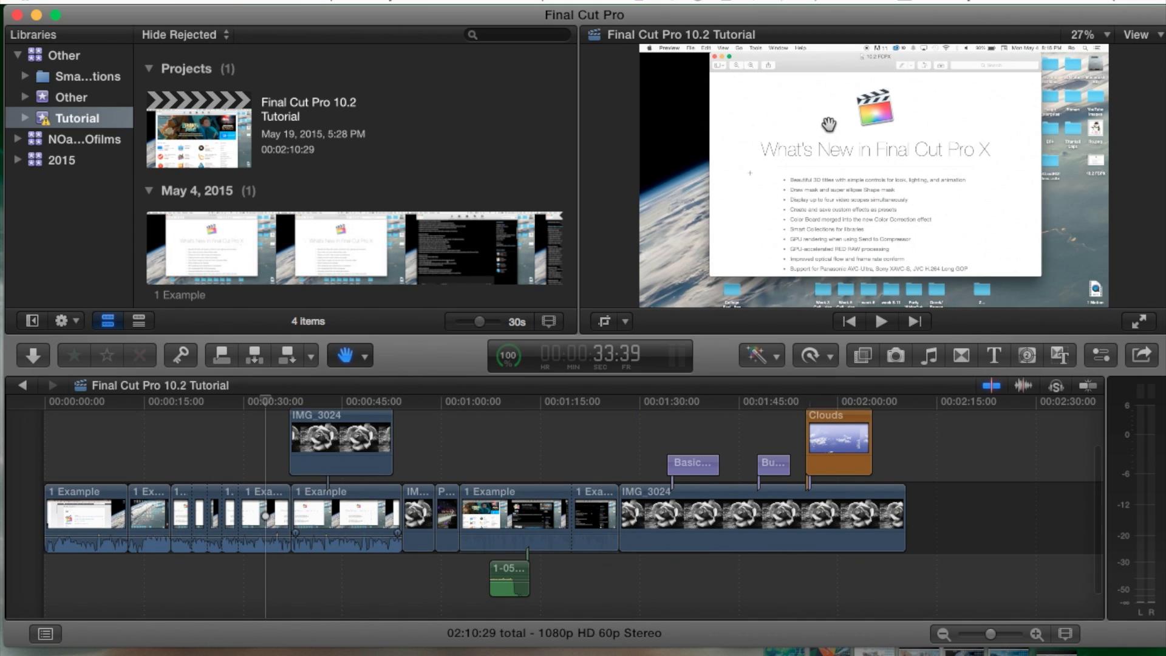
{"action": "left_click", "coordinate": [1096, 36]}
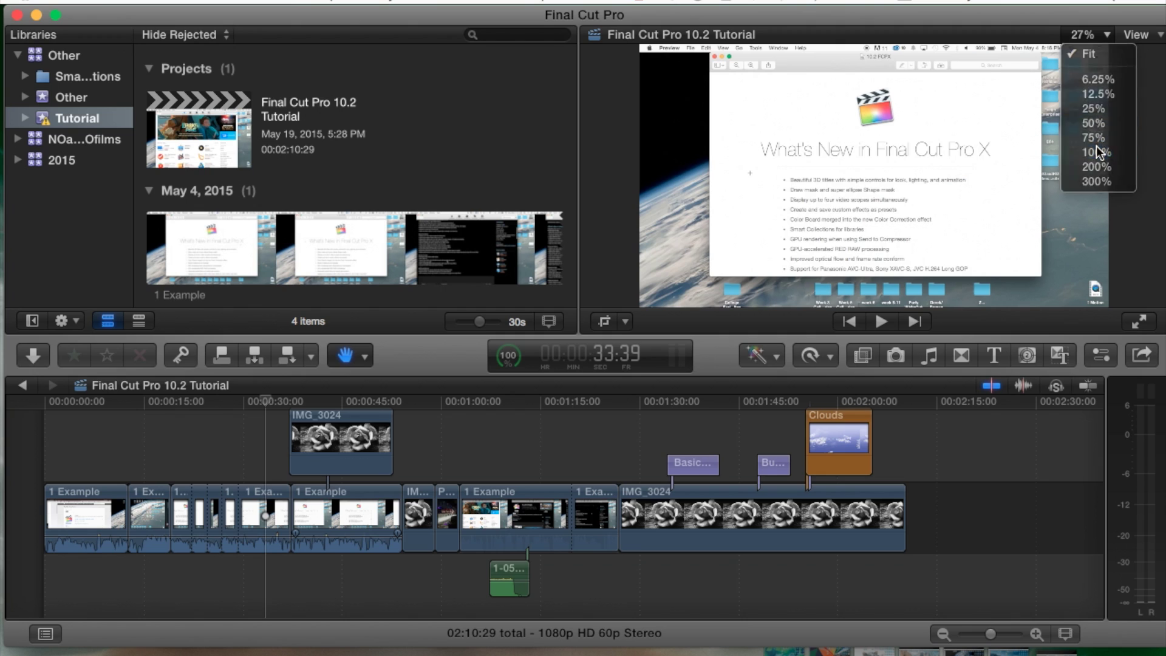
{"action": "left_click", "coordinate": [1096, 148]}
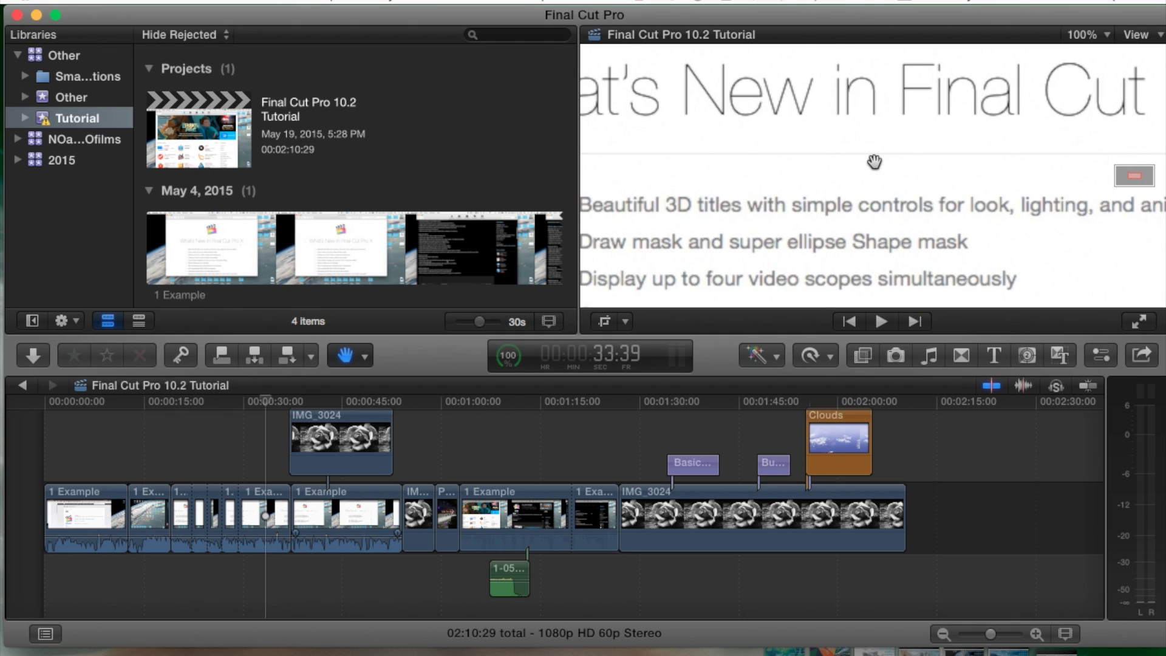
{"action": "left_click_drag", "start_coordinate": [692, 125], "coordinate": [898, 207]}
{"action": "left_click_drag", "start_coordinate": [988, 119], "coordinate": [685, 237]}
{"action": "left_click_drag", "start_coordinate": [851, 140], "coordinate": [923, 238]}
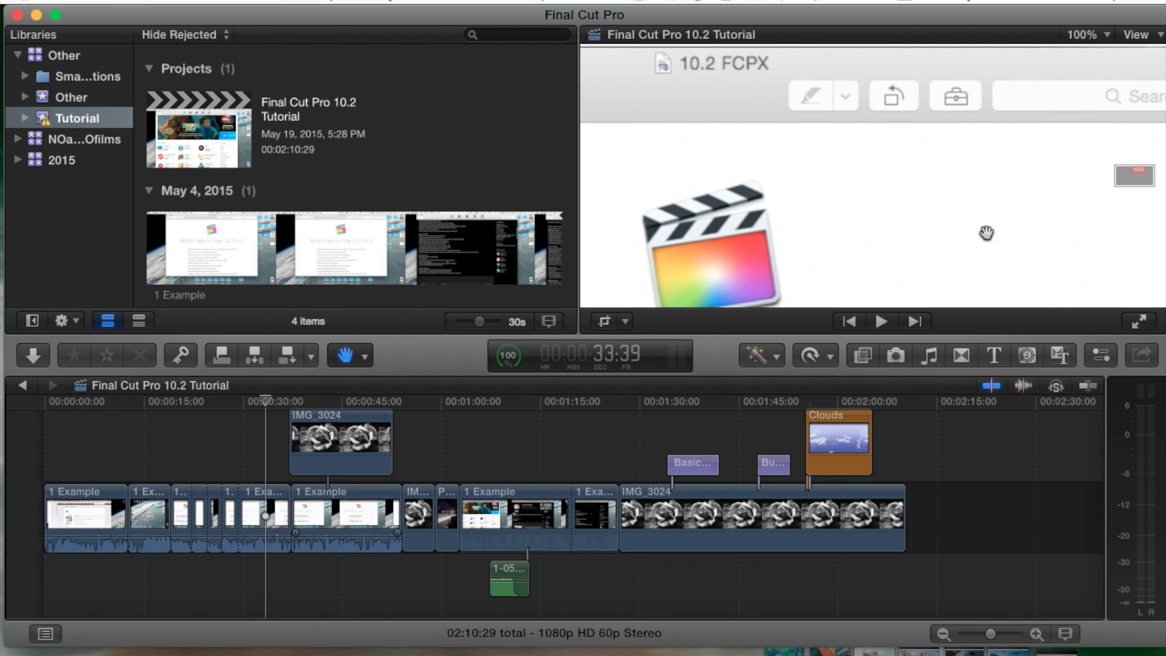
{"action": "left_click_drag", "start_coordinate": [756, 187], "coordinate": [1029, 127]}
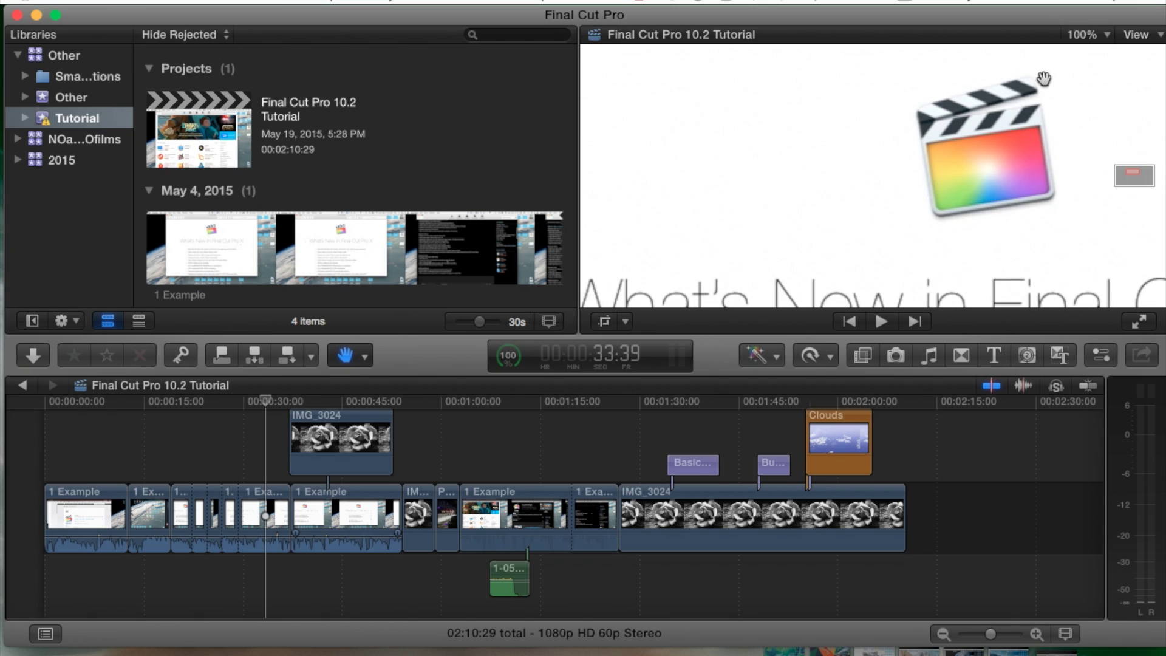
{"action": "left_click_drag", "start_coordinate": [756, 137], "coordinate": [1087, 146]}
{"action": "left_click_drag", "start_coordinate": [805, 171], "coordinate": [709, 34]}
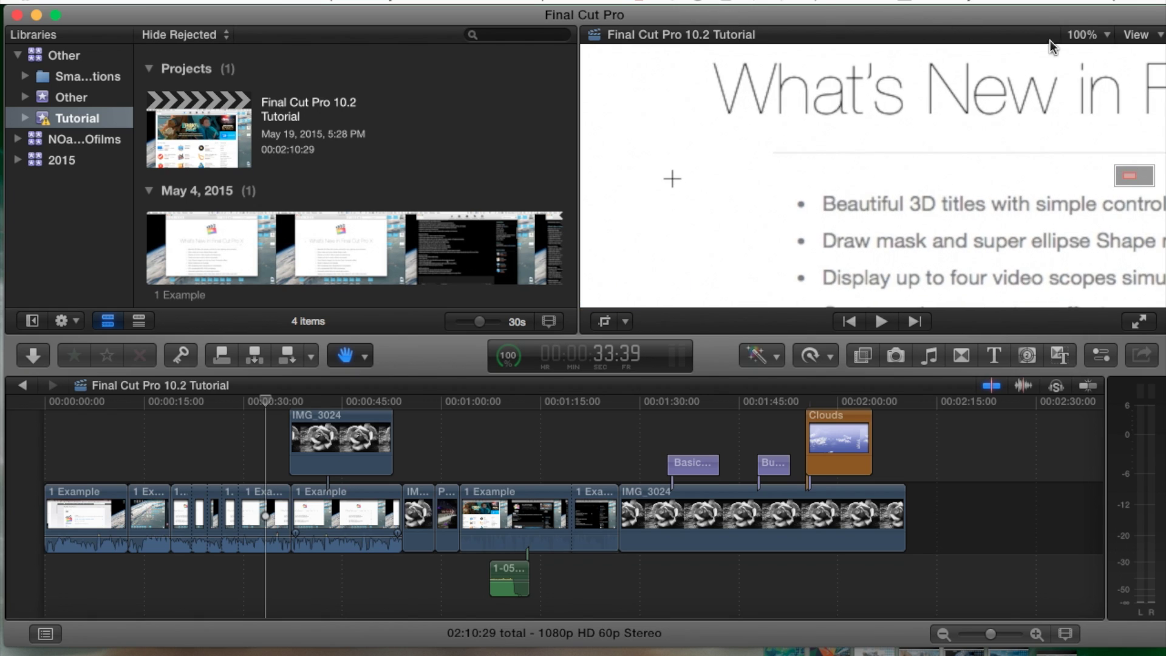
{"action": "left_click", "coordinate": [1082, 35]}
{"action": "left_click", "coordinate": [1089, 55]}
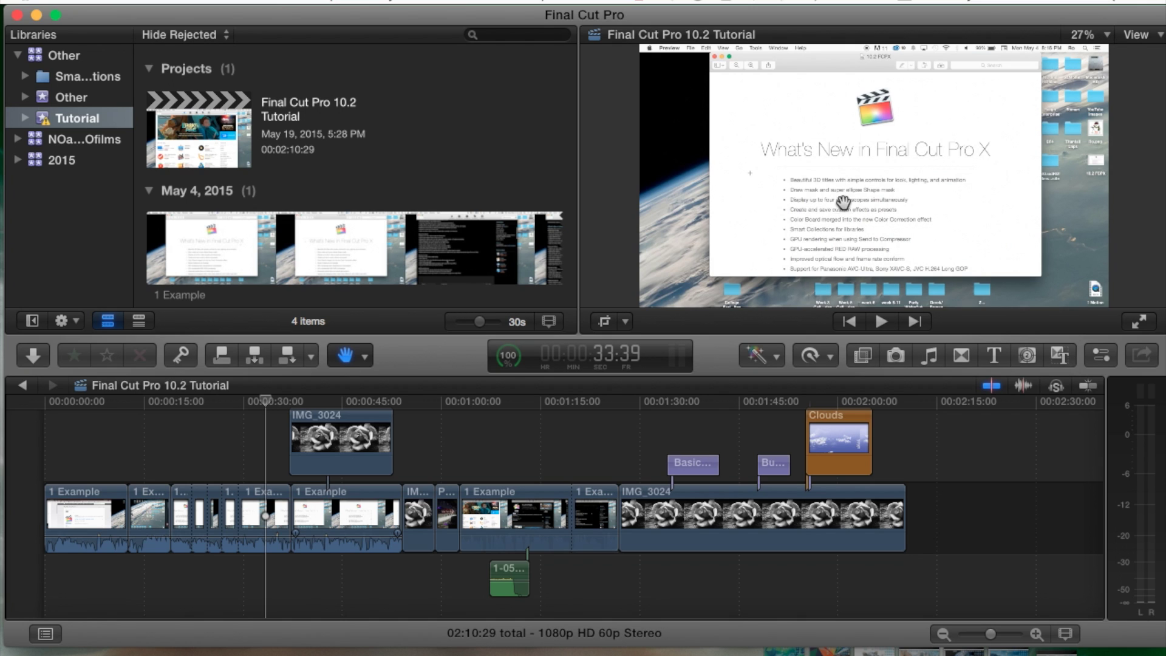
{"action": "left_click_drag", "start_coordinate": [243, 456], "coordinate": [262, 464]}
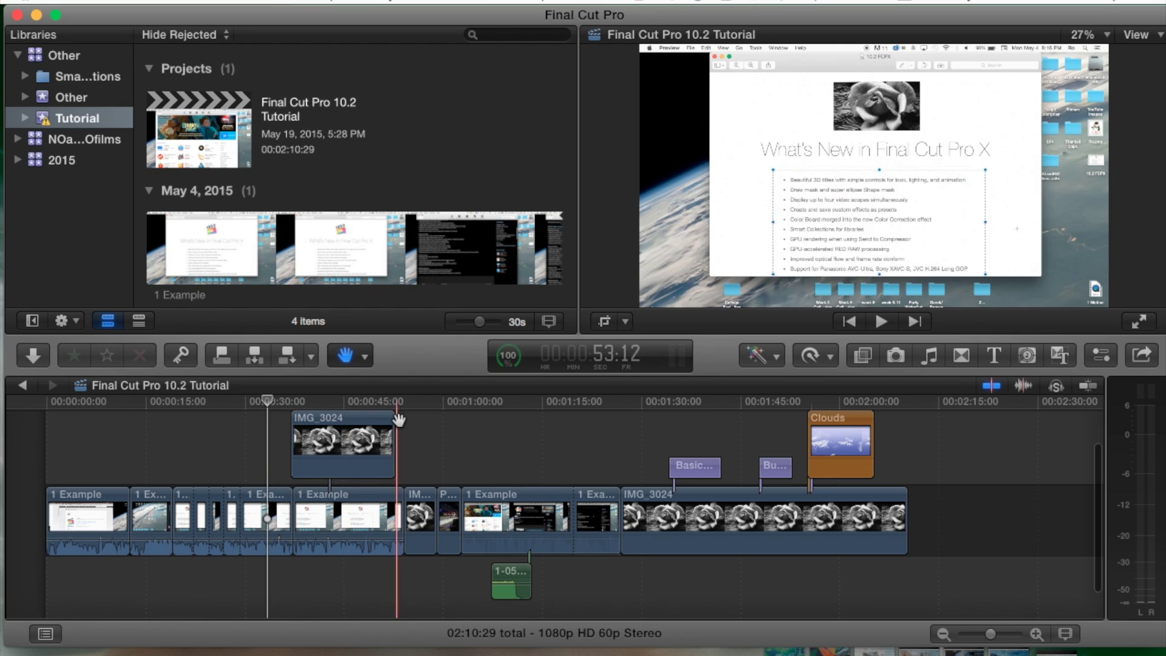
{"action": "left_click", "coordinate": [356, 359]}
{"action": "left_click", "coordinate": [525, 449]}
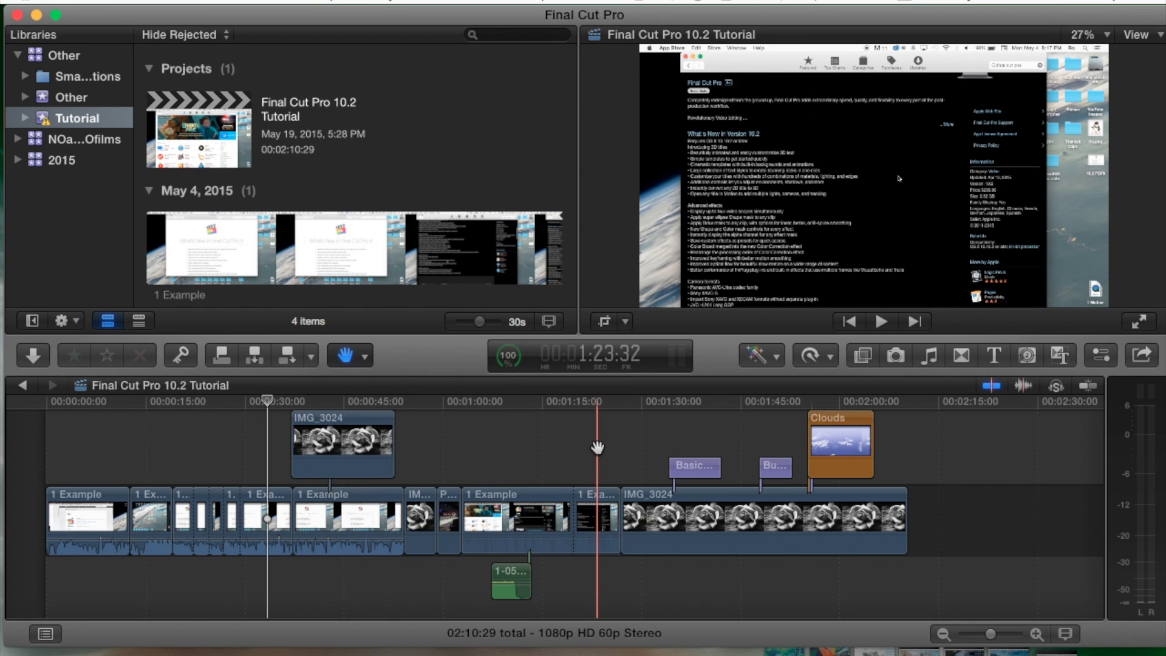